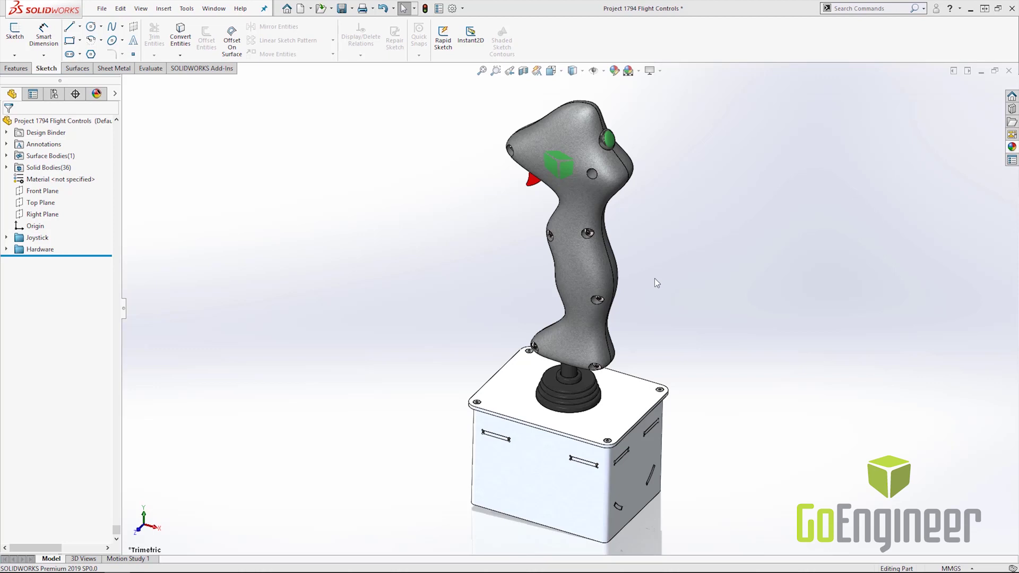
- Hide the grip surface body to expose the frame and TEST_CABLE body, then show the Evaluate tools
left_click(578, 274)
key("Tab")
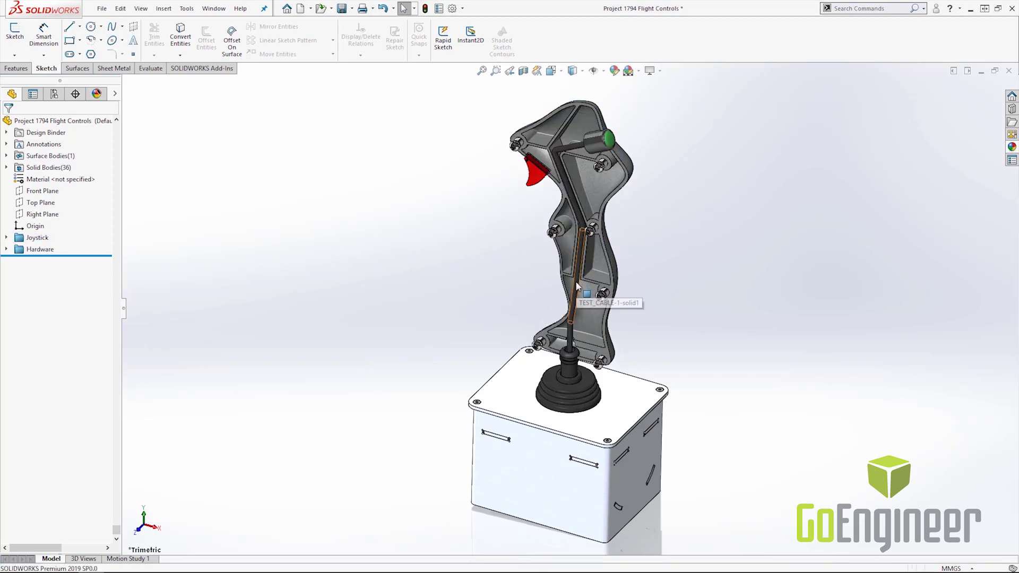
left_click(577, 286)
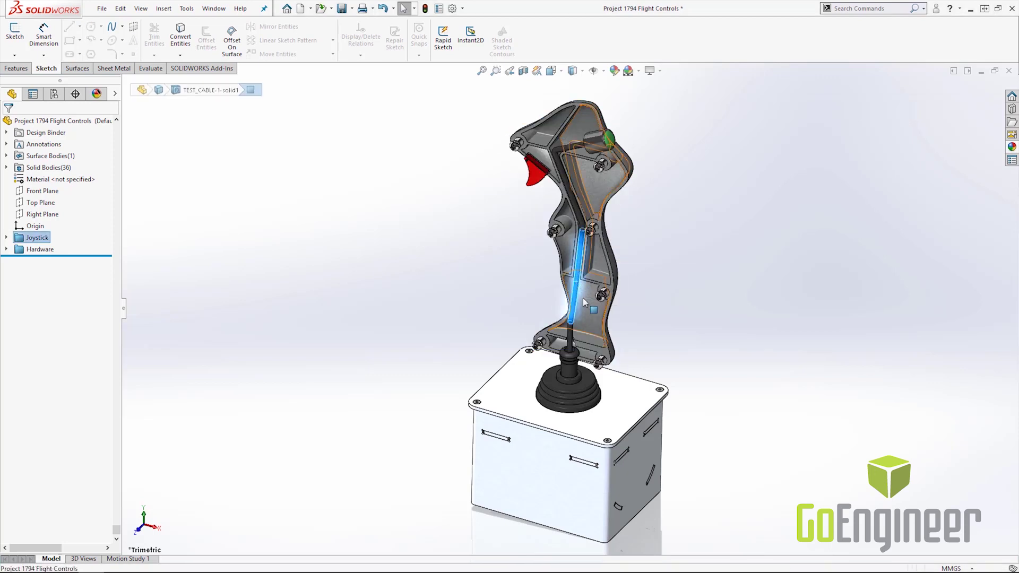
key("shift+Tab")
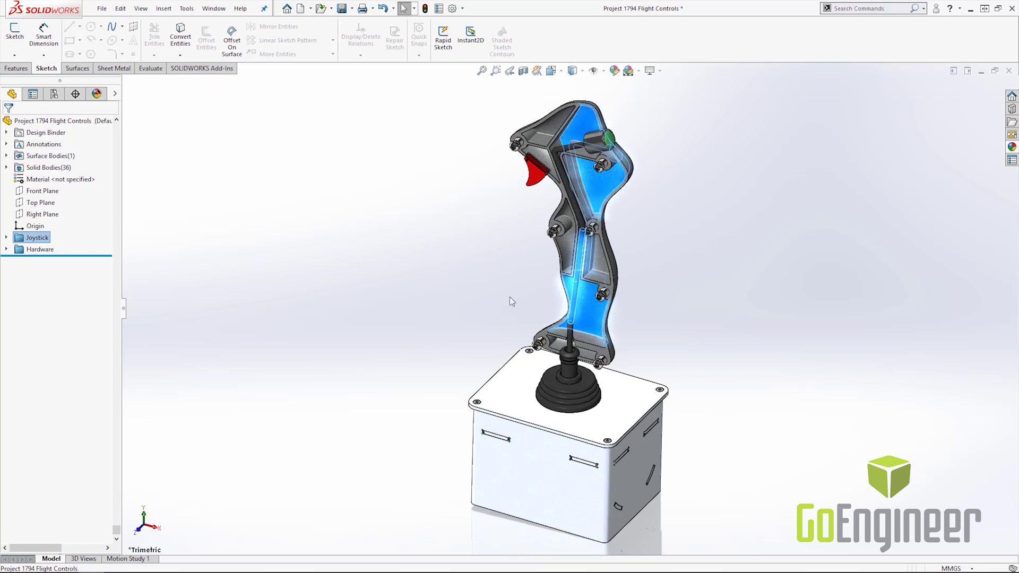
left_click(510, 297)
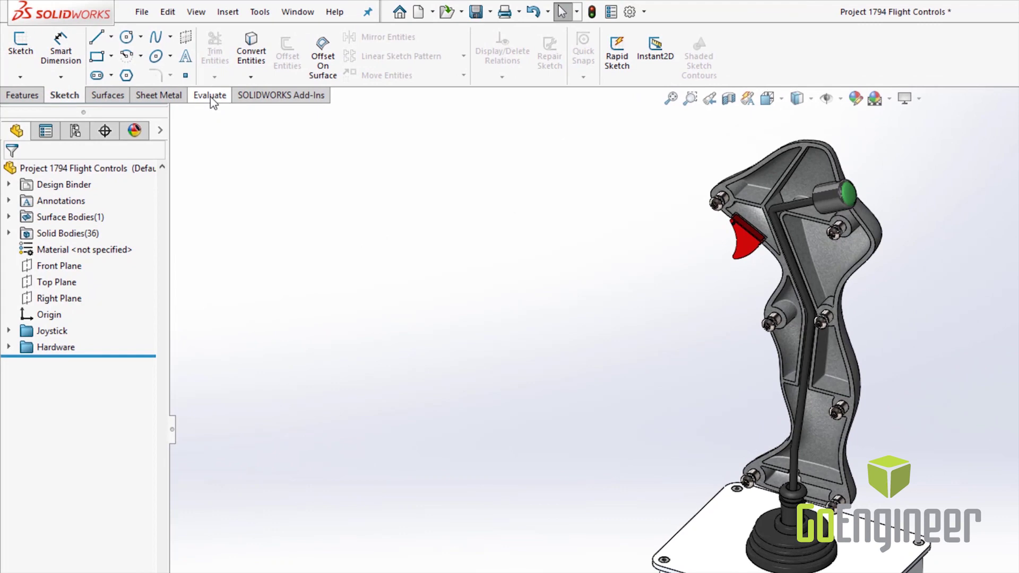
left_click(211, 99)
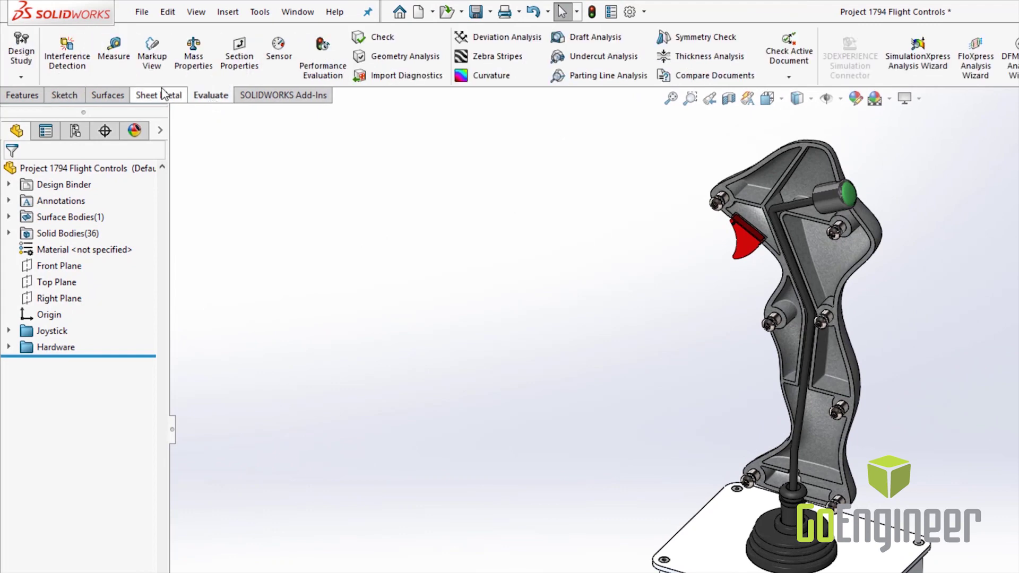
- Check TEST-1-solid1 against TEST_CABLE-1-solid1 for interference, finding a 0.09 mm^3 overlap, then close
left_click(80, 69)
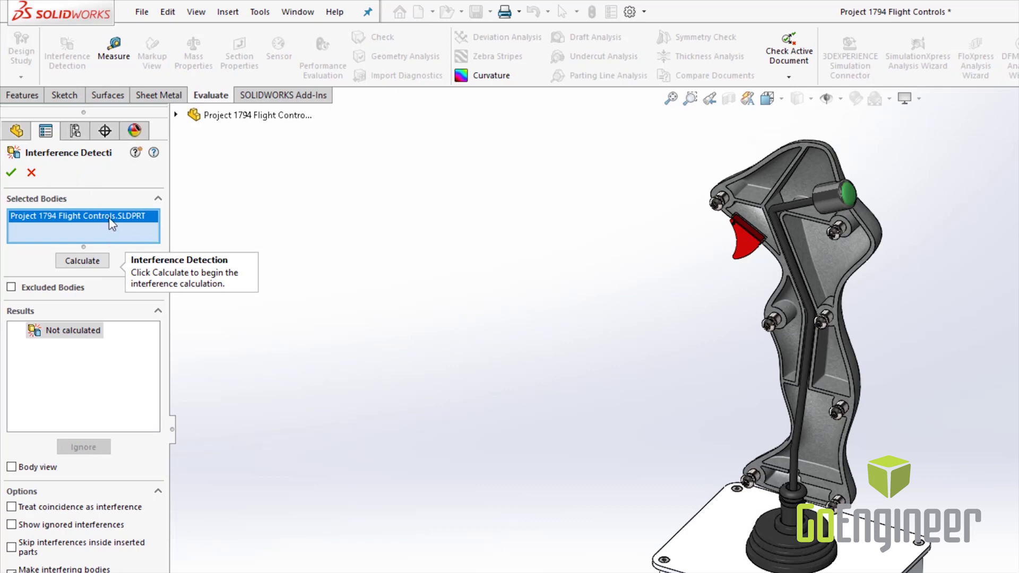
key("Delete")
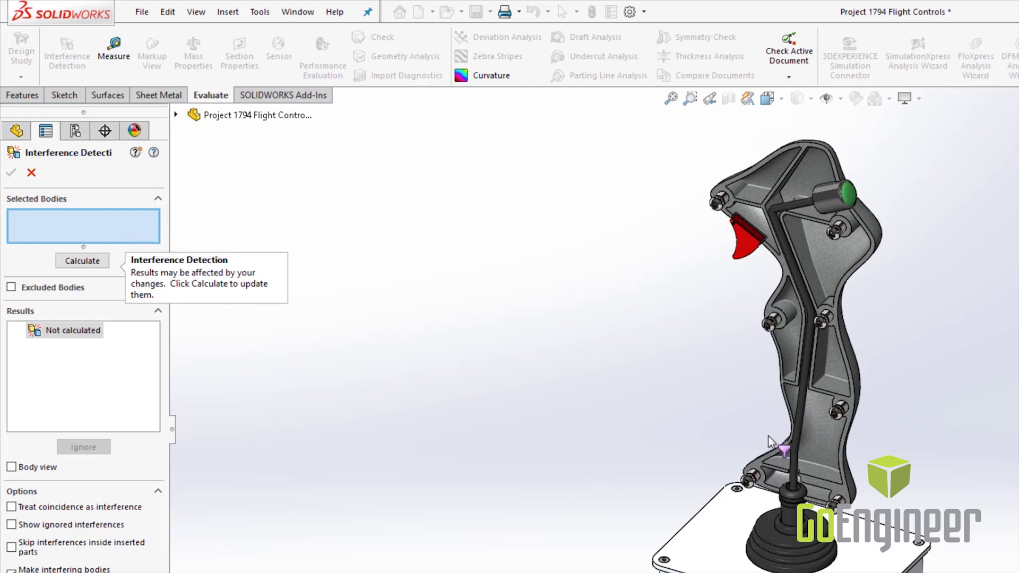
left_click(804, 426)
left_click(801, 430)
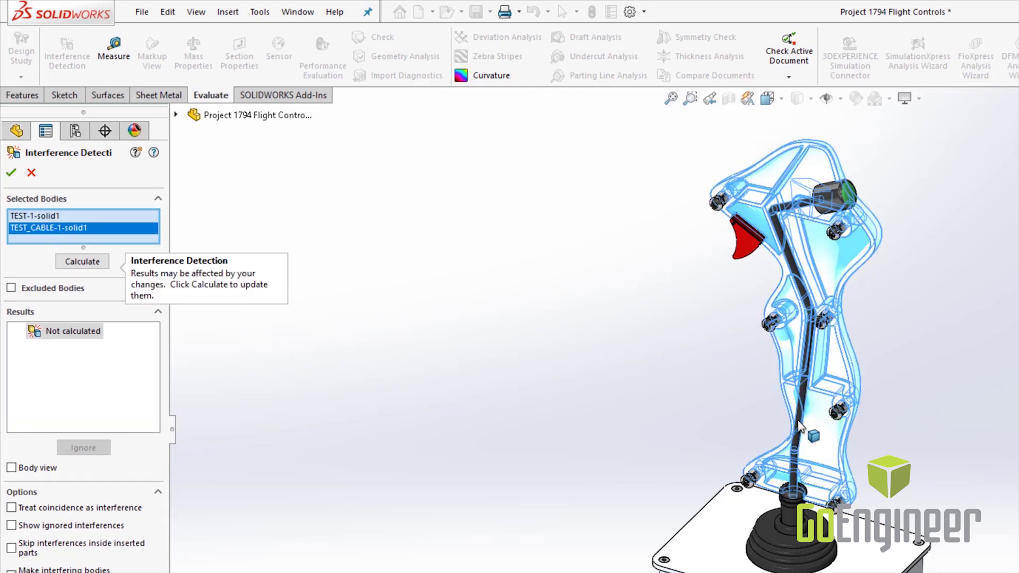
left_click(83, 261)
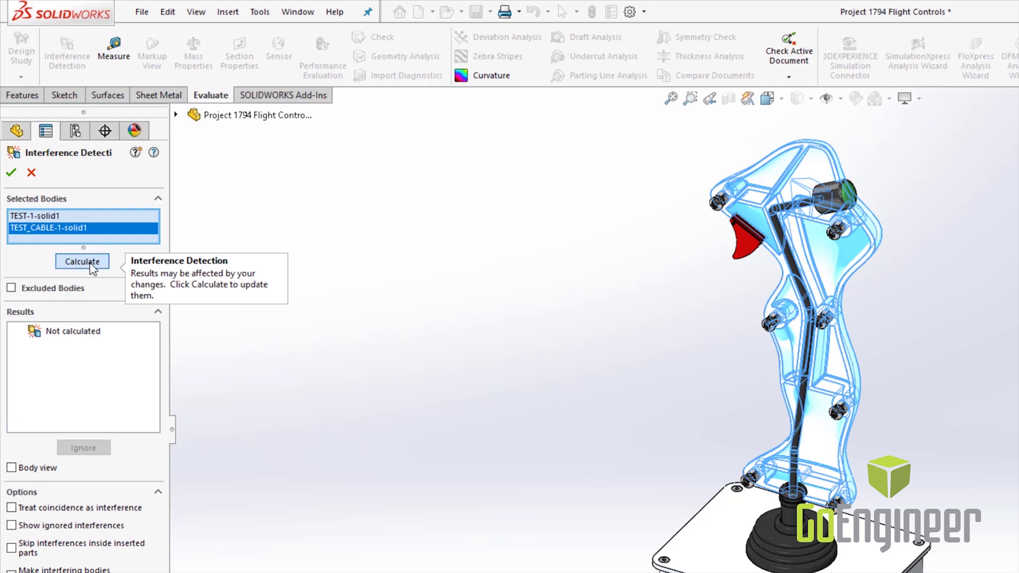
mouse_move(71, 335)
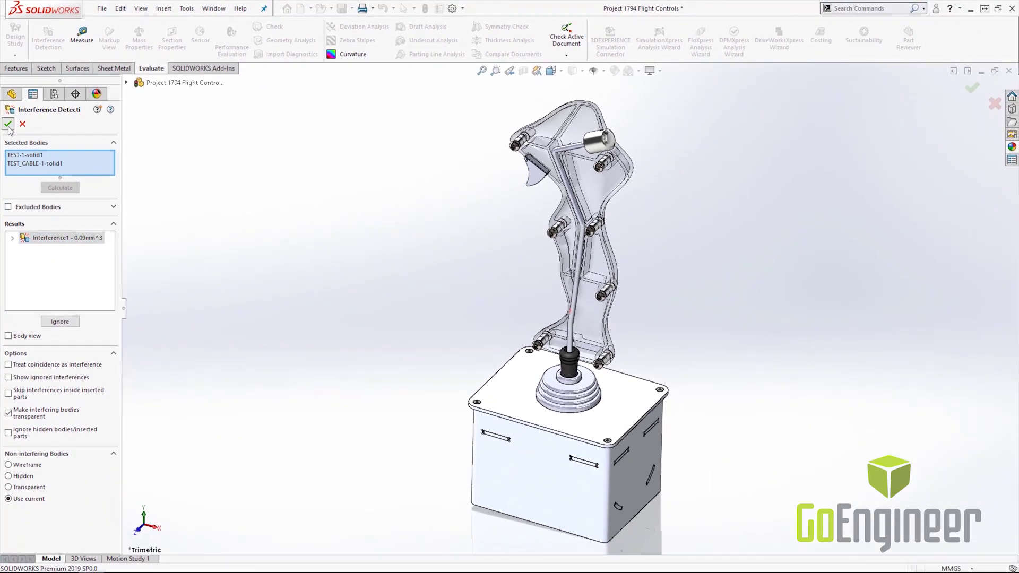
left_click(11, 166)
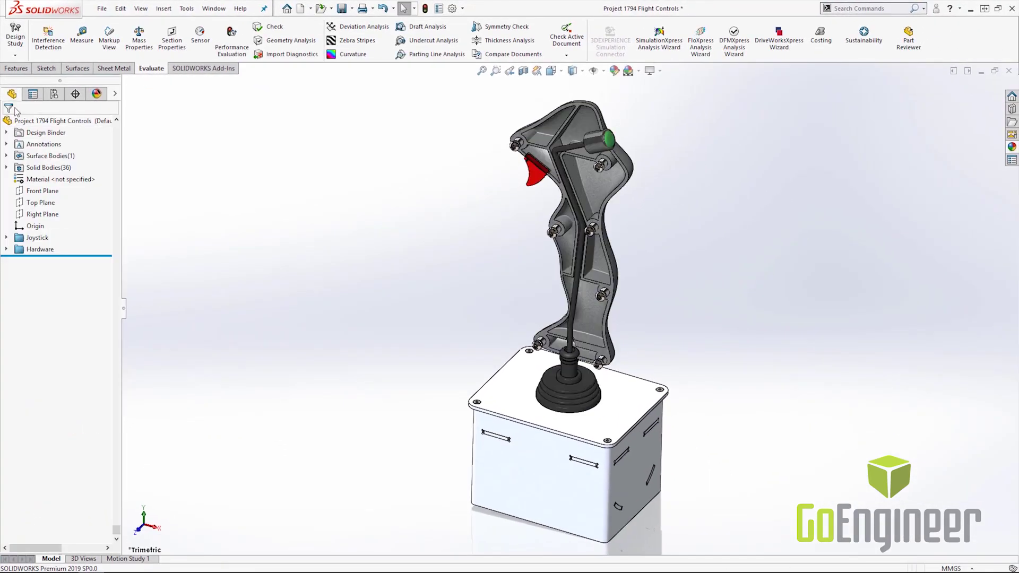
- Start a 1 mm fillet with Partial Edge Parameters on the frame edge beside the cable
left_click(17, 70)
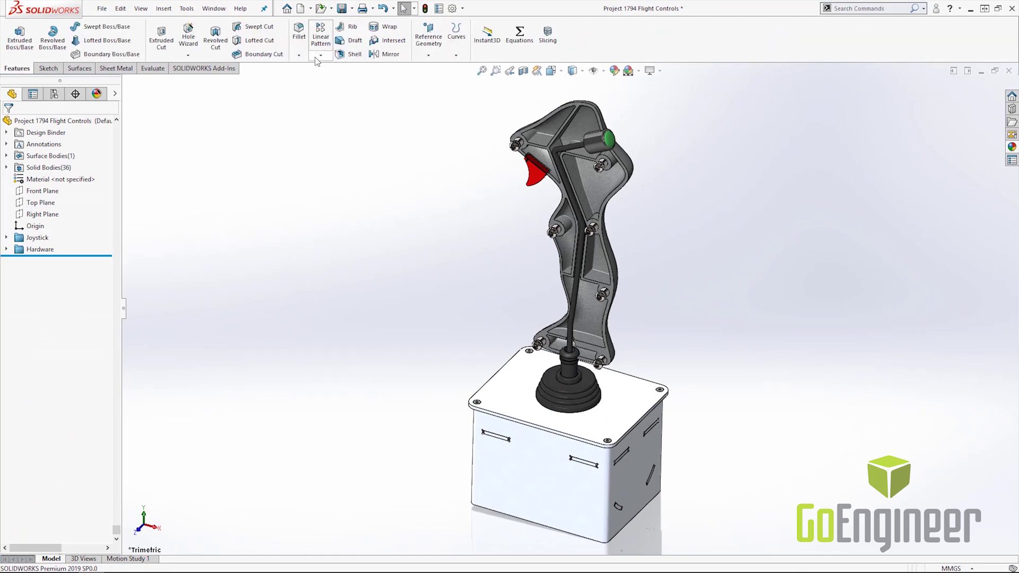
left_click(299, 31)
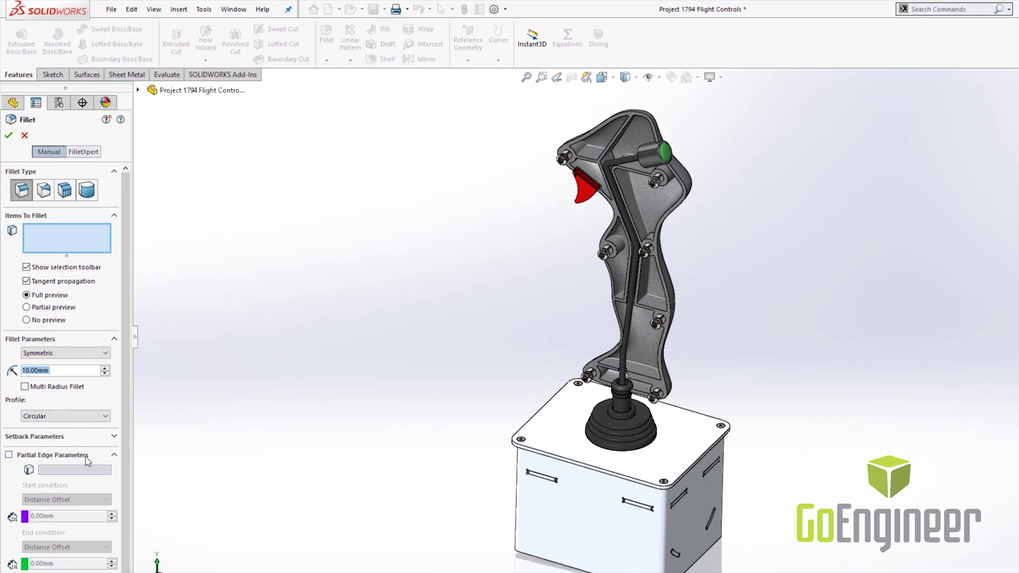
left_click(9, 459)
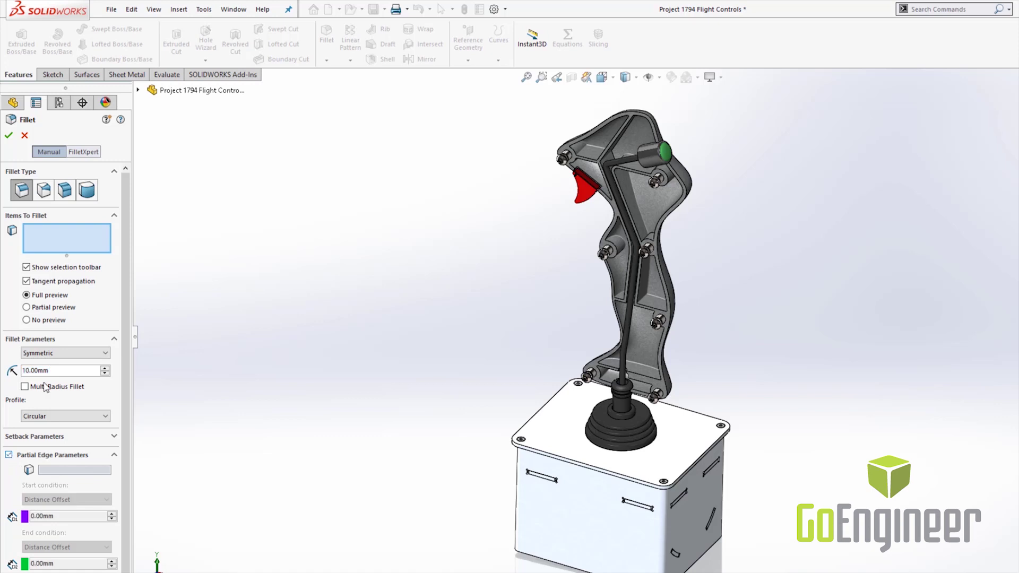
left_click(56, 371)
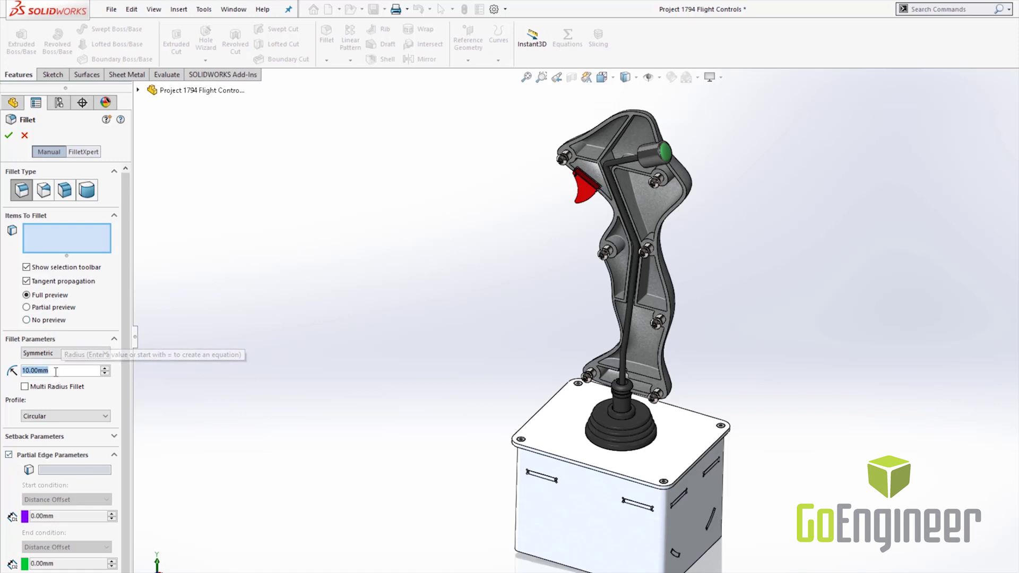
type("1")
key("Return")
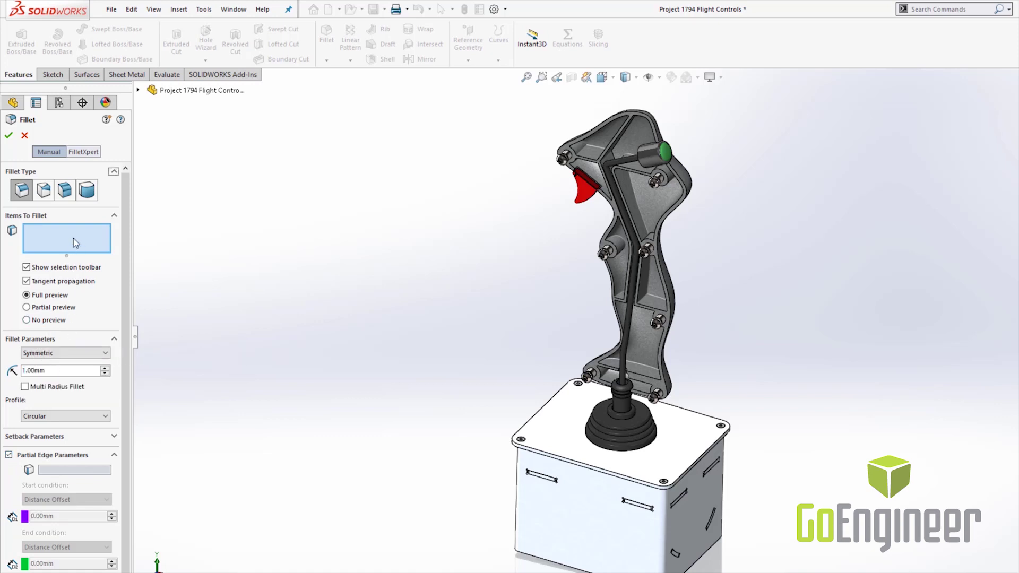
left_click(621, 326)
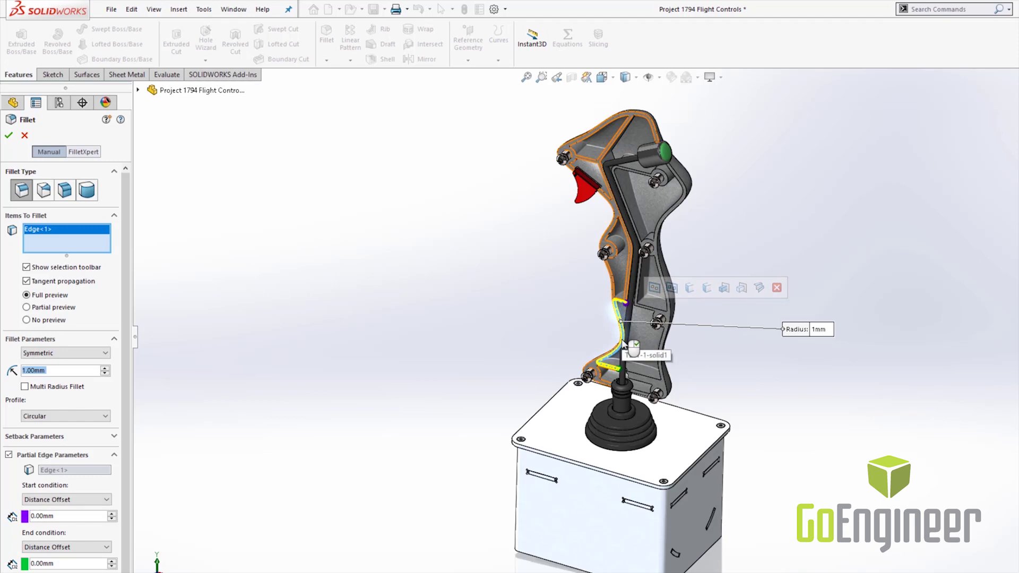
- Limit the 1 mm fillet to edge offsets of about 21.47 mm and 28.01 mm, creating Fillet1
scroll(624, 345, "down", 6)
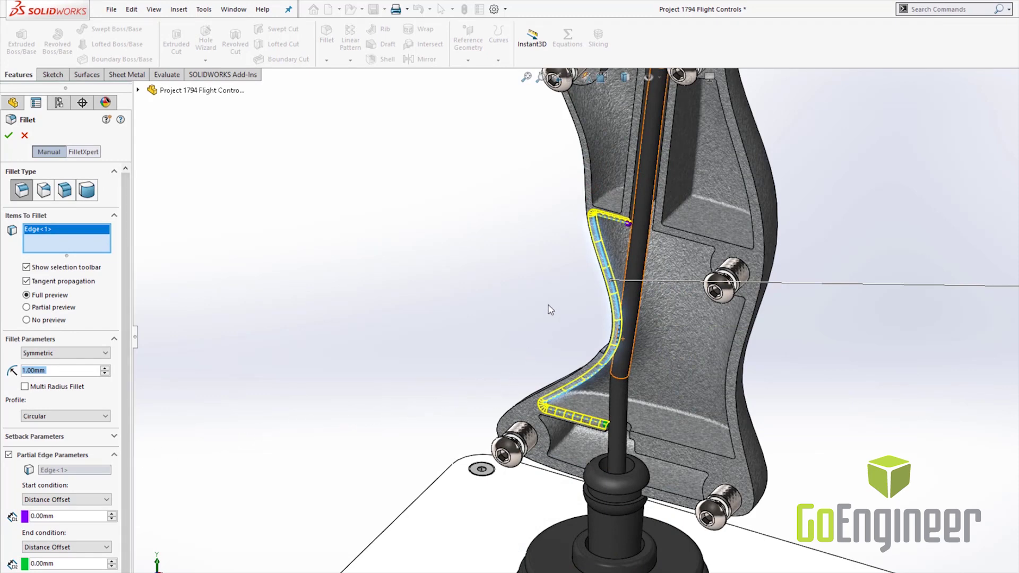
left_click_drag(628, 226, 598, 303)
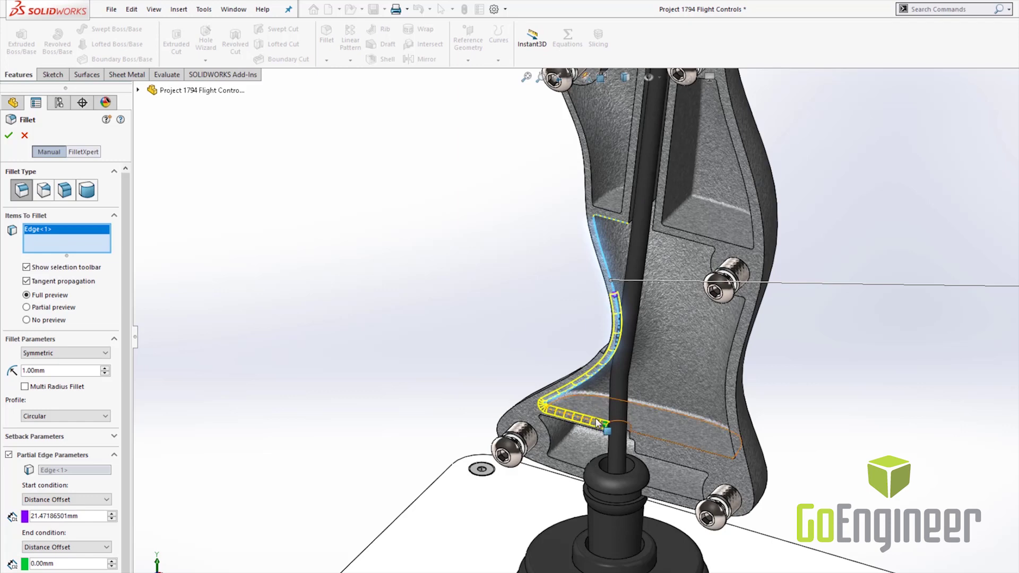
left_click_drag(605, 424, 604, 368)
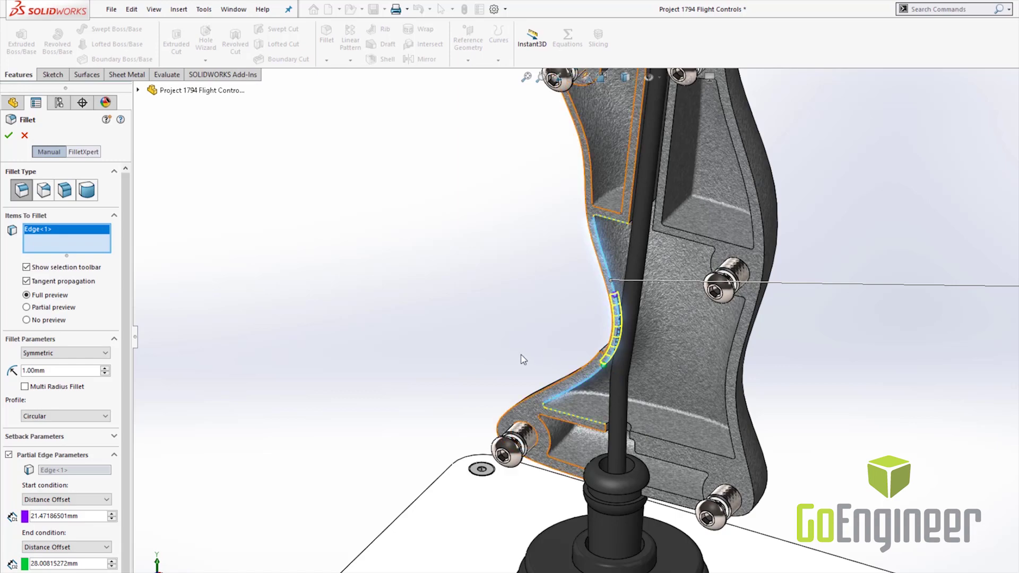
left_click(9, 135)
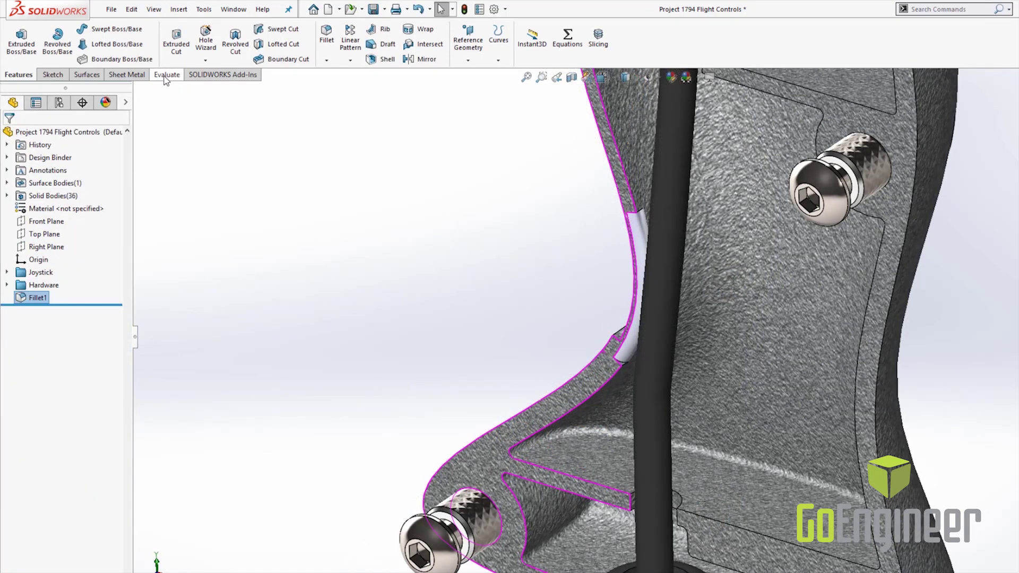
- Rerun Interference Detection on the Fillet1 body and TEST_CABLE-1-solid1, showing No Interferences
left_click(166, 77)
left_click(50, 59)
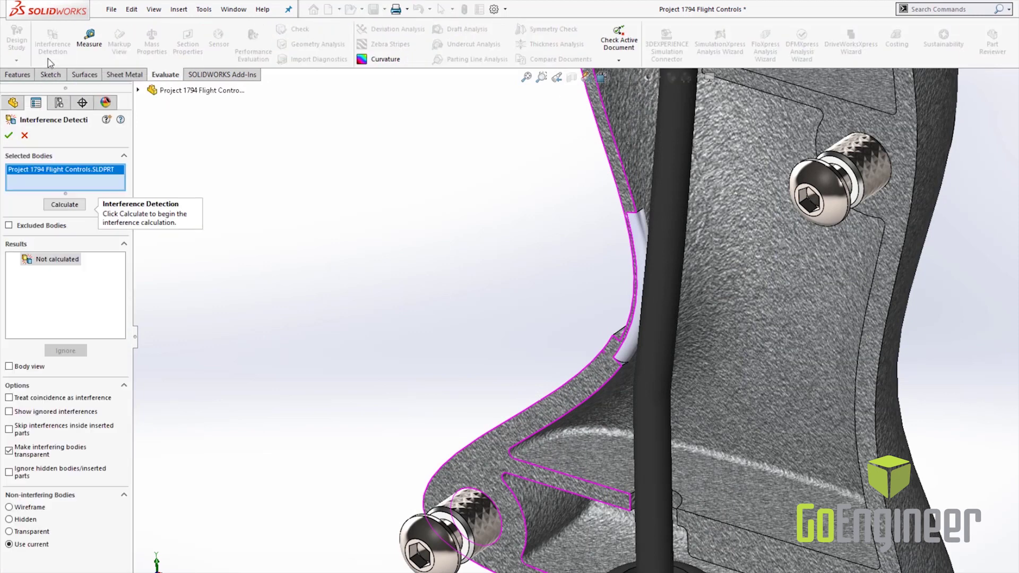
key("Delete")
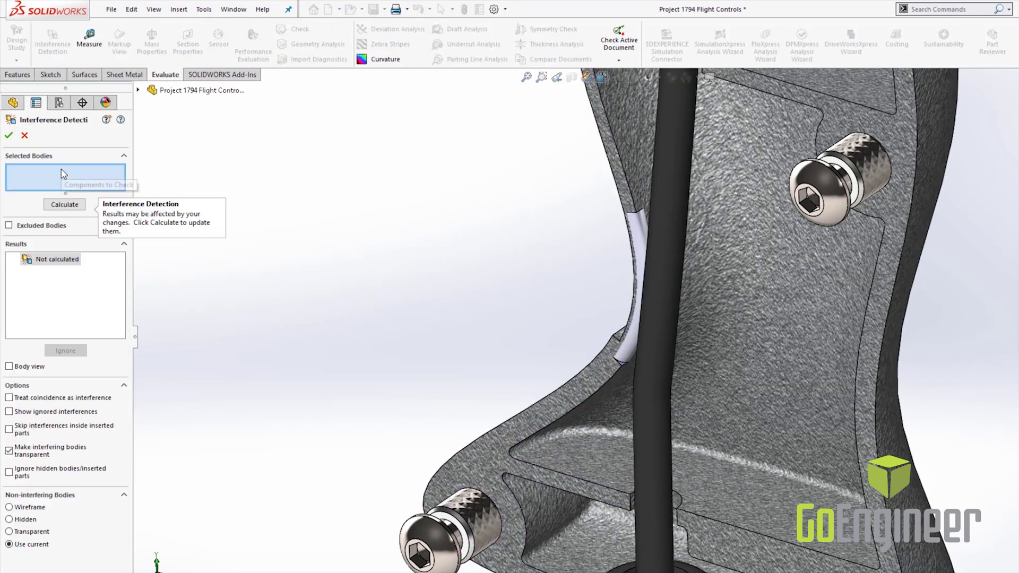
left_click(727, 310)
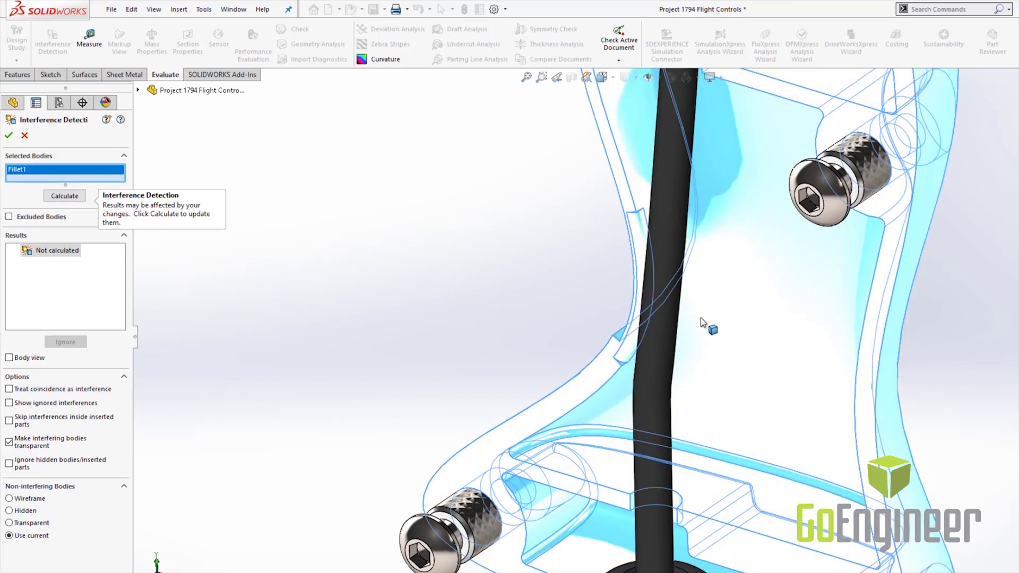
left_click(666, 330)
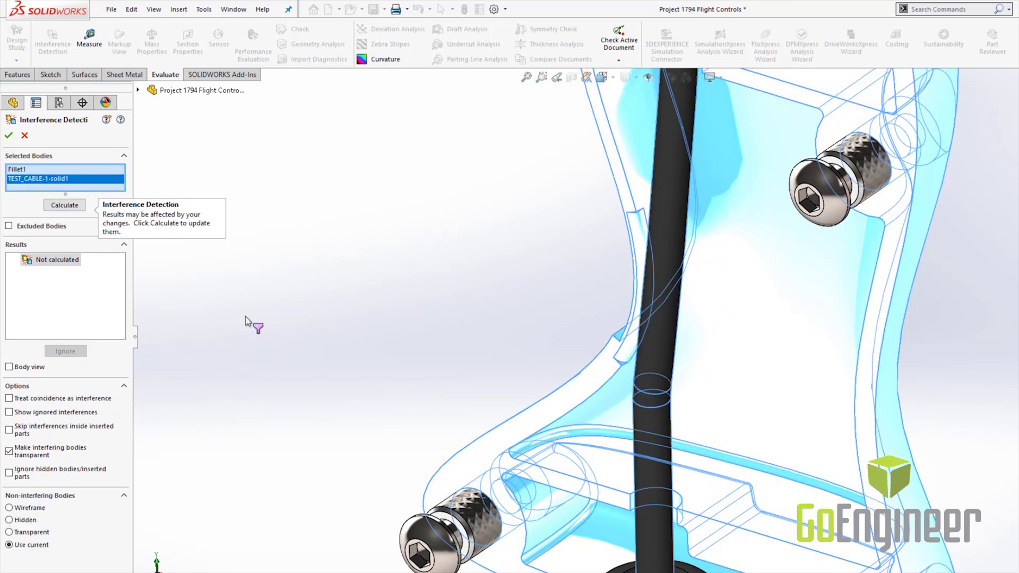
left_click(64, 206)
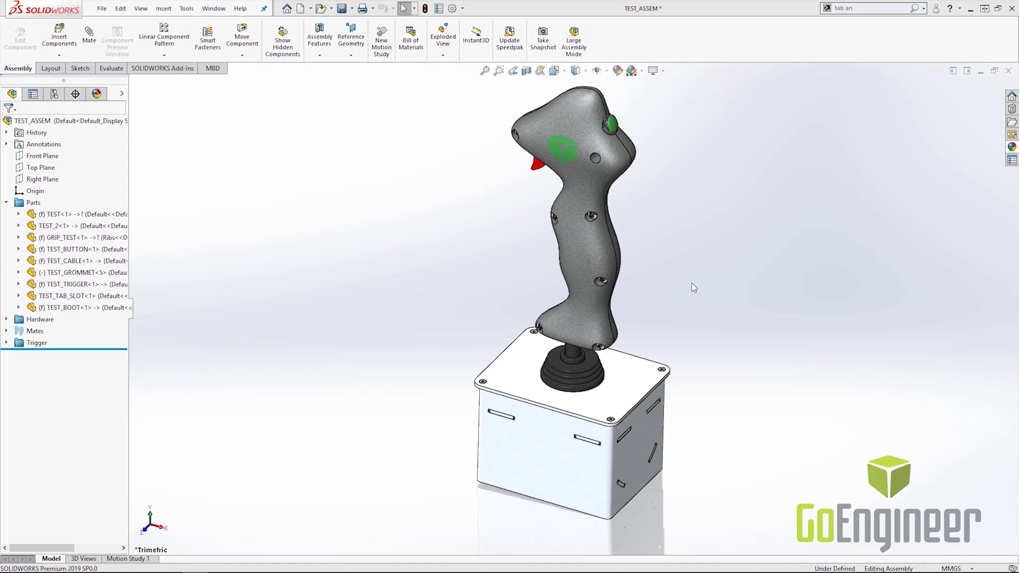
- Open the TEST_TAB_SLOT box base part in its own window from the joystick assembly
right_click(632, 367)
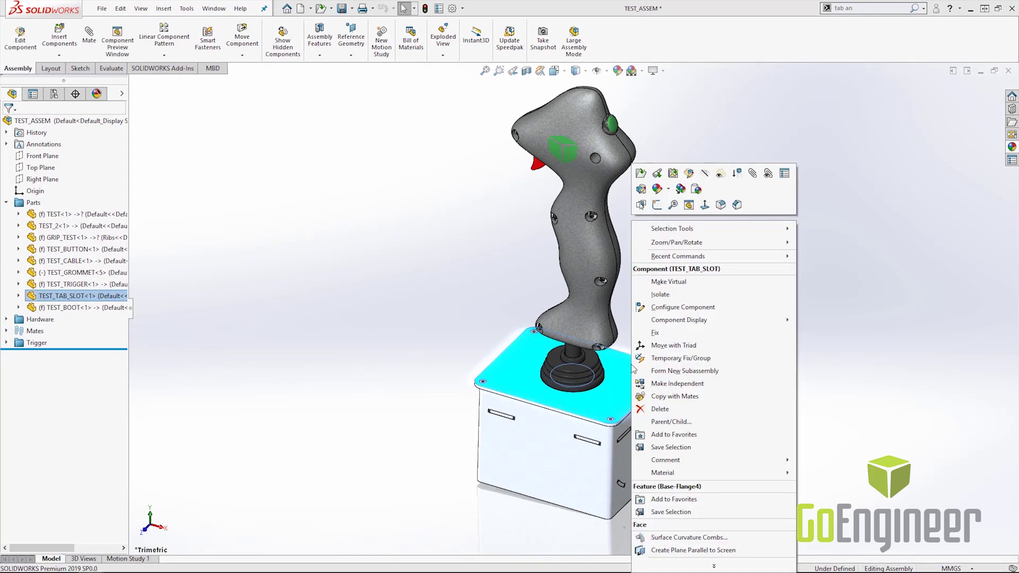
left_click(641, 204)
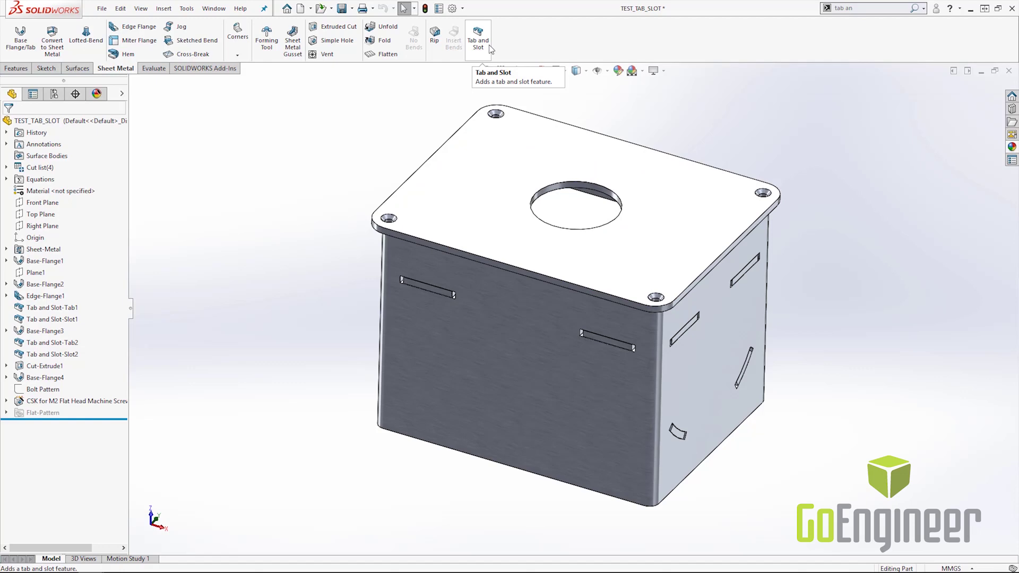
right_click(62, 309)
- Edit Tab and Slot-Tab1 and select Group2, with its 2 tabs at 5.00mm offsets
left_click(72, 278)
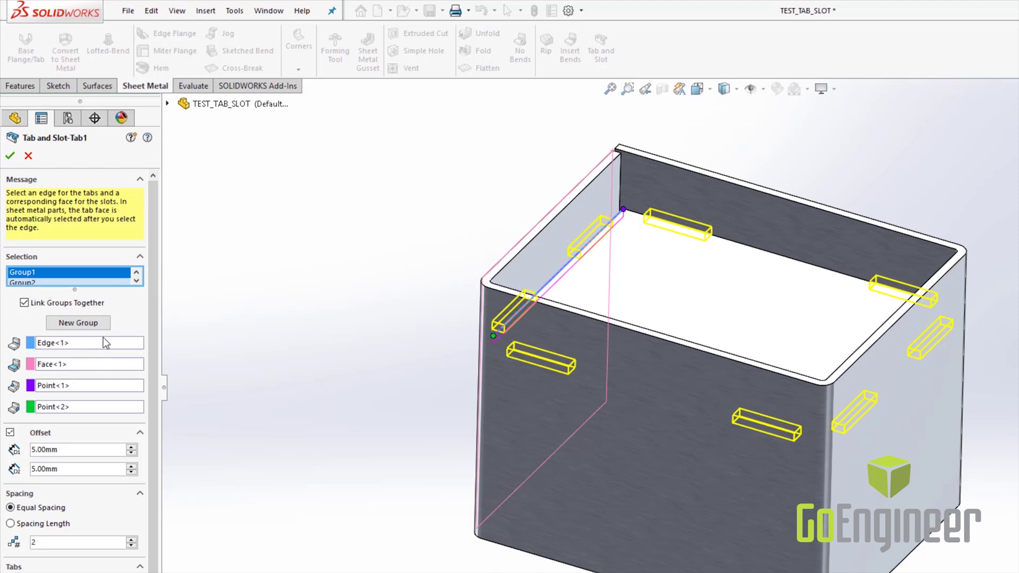
left_click(103, 283)
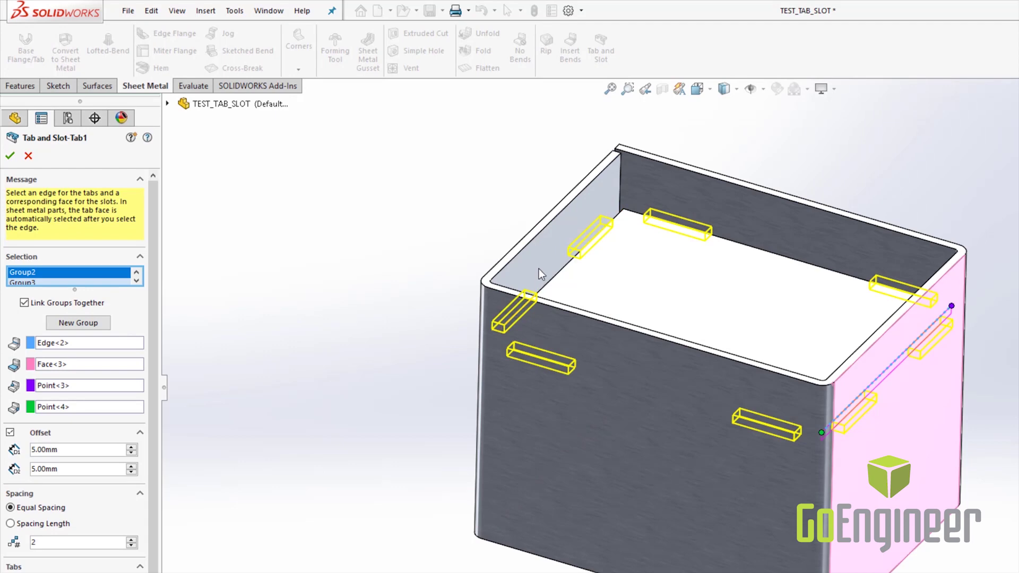
- Set the Tab and Slot-Tab1 tab height to Blind at 2.00mm
left_click_drag(154, 284, 132, 368)
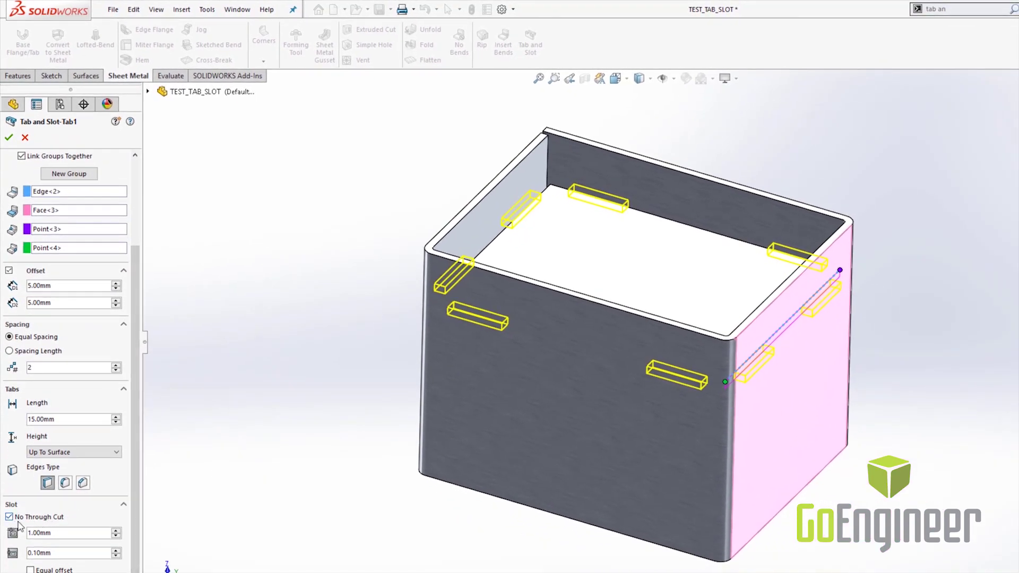
left_click(101, 453)
left_click(96, 463)
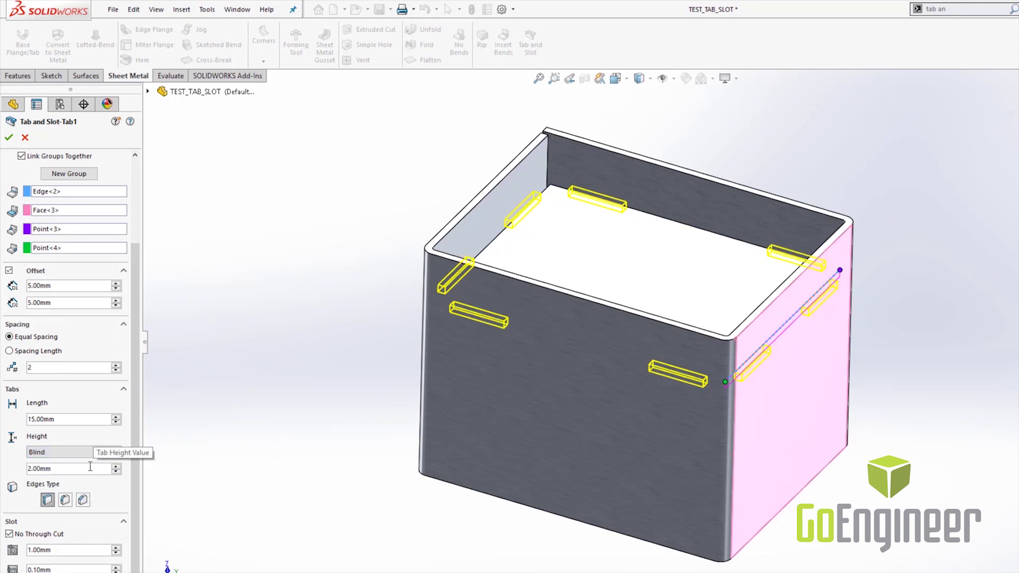
left_click(8, 137)
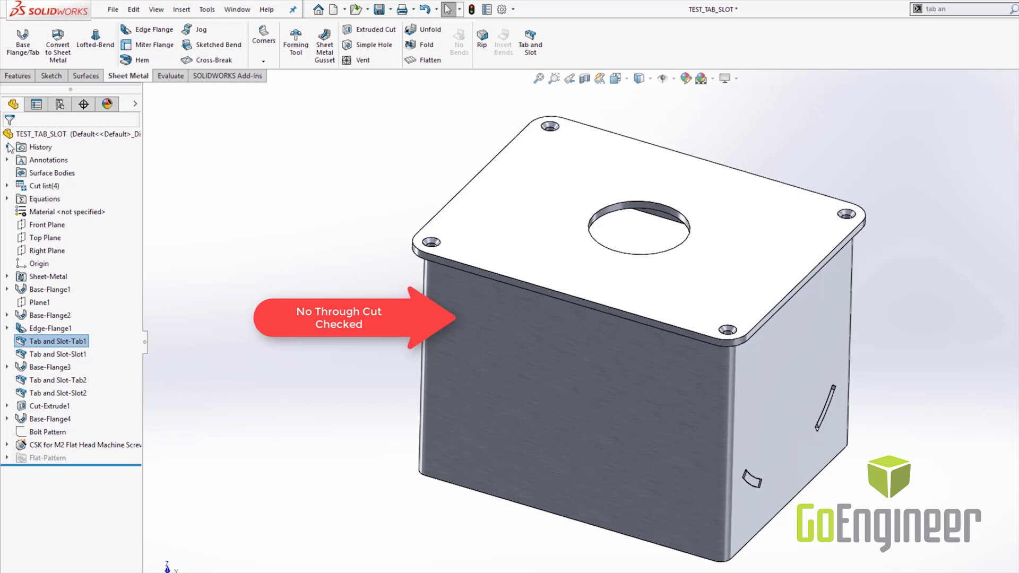
- Uncheck No Through Cut in Tab and Slot-Tab1 so the slots cut through the walls
right_click(43, 342)
left_click(50, 307)
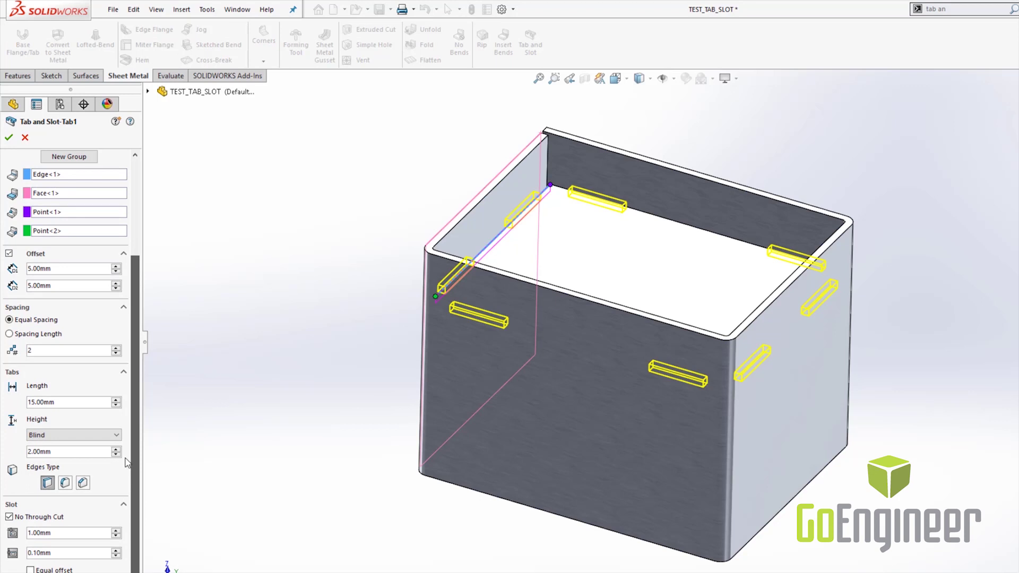
left_click(9, 516)
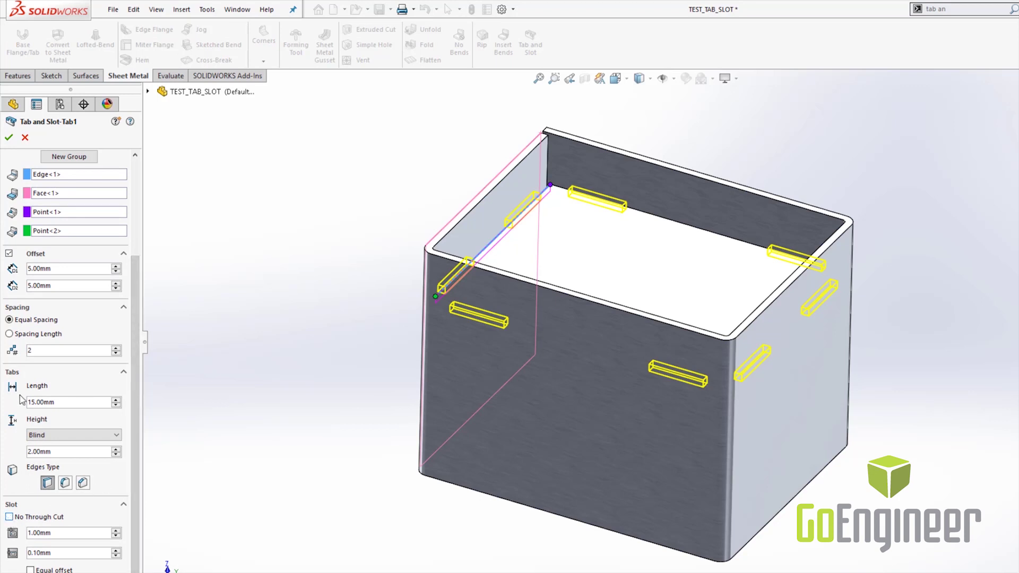
left_click(9, 138)
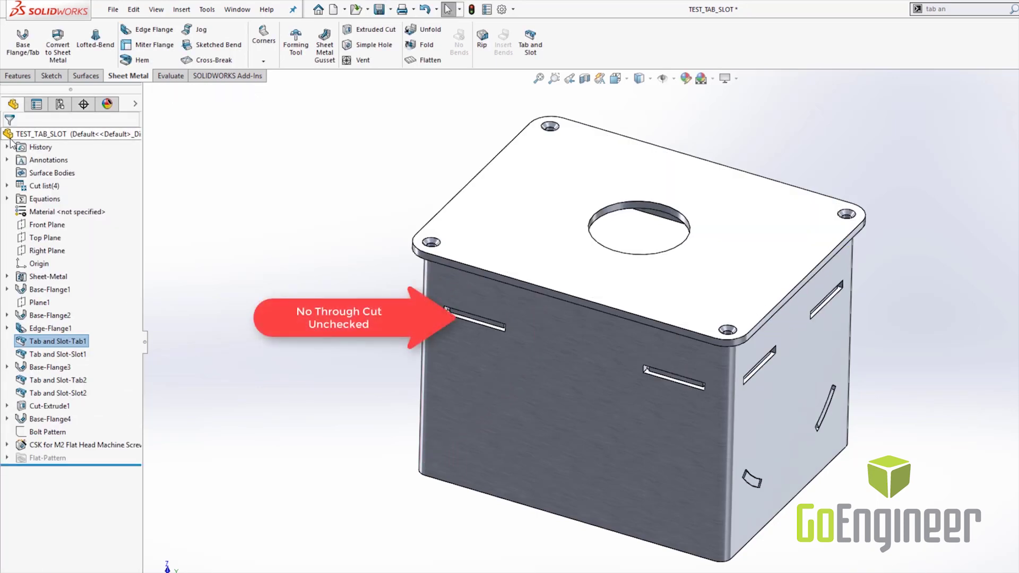
- Switch the Tab and Slot-Tab1 slot Corner Type to the fourth option
right_click(57, 343)
left_click(63, 311)
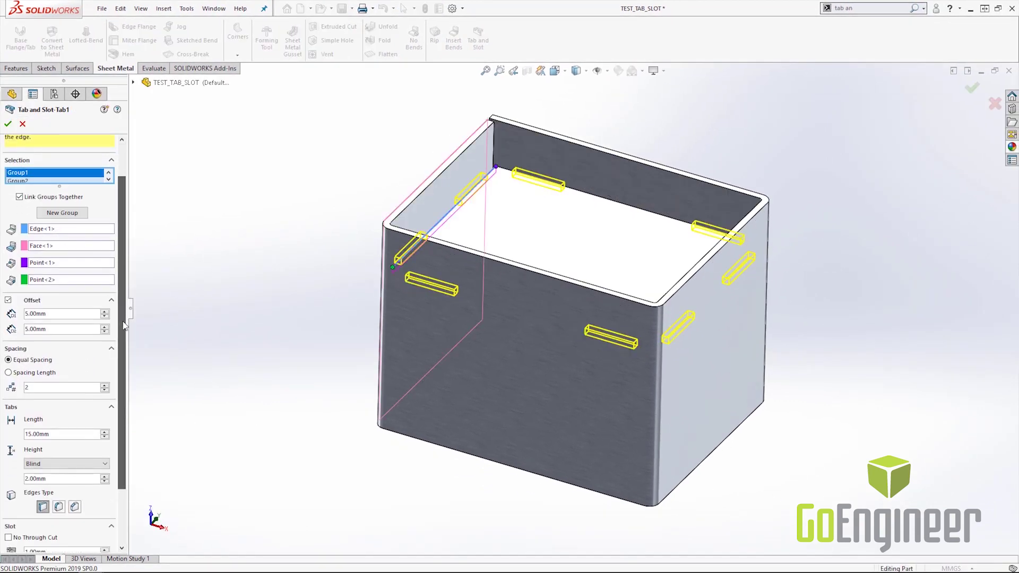
scroll(123, 325, "down", 3)
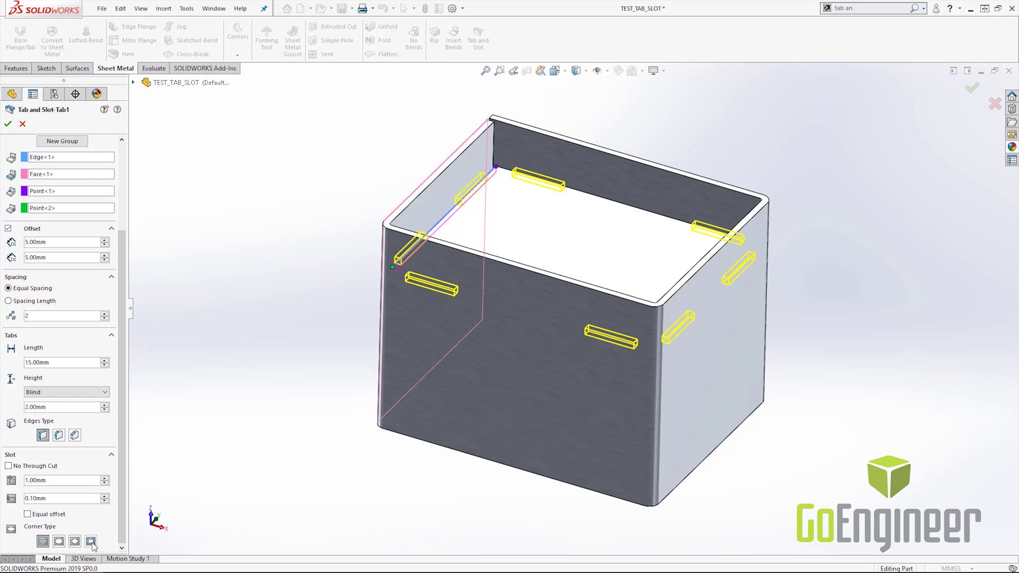
left_click(90, 541)
left_click(7, 126)
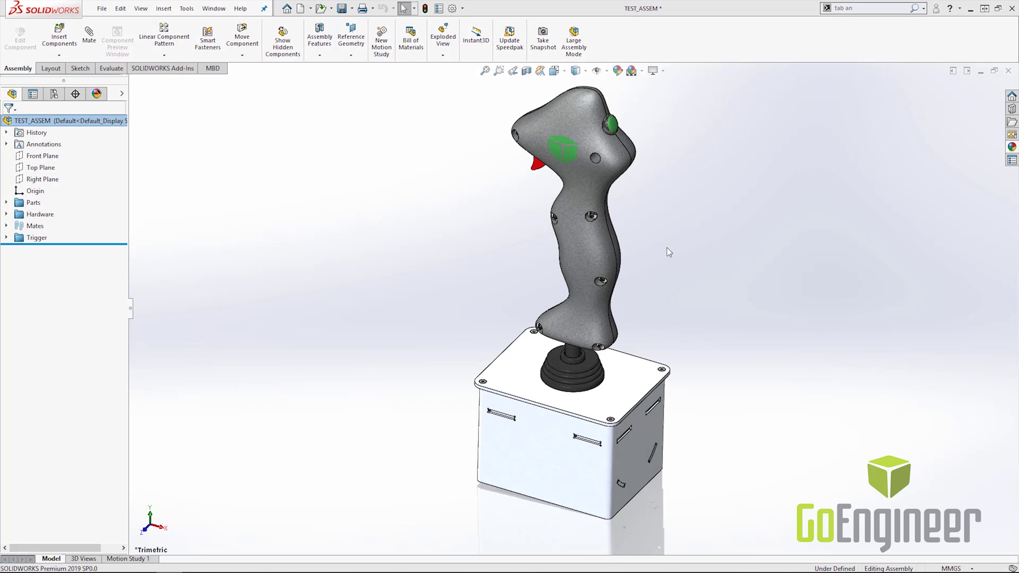
- Open test_button.sldprt from the button component on the joystick assembly
right_click(609, 123)
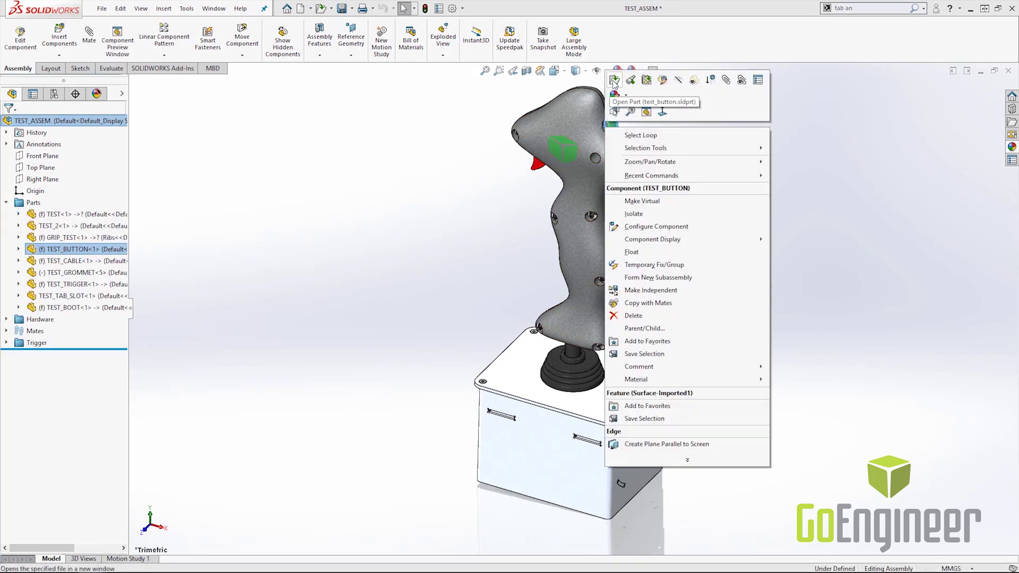
left_click(614, 81)
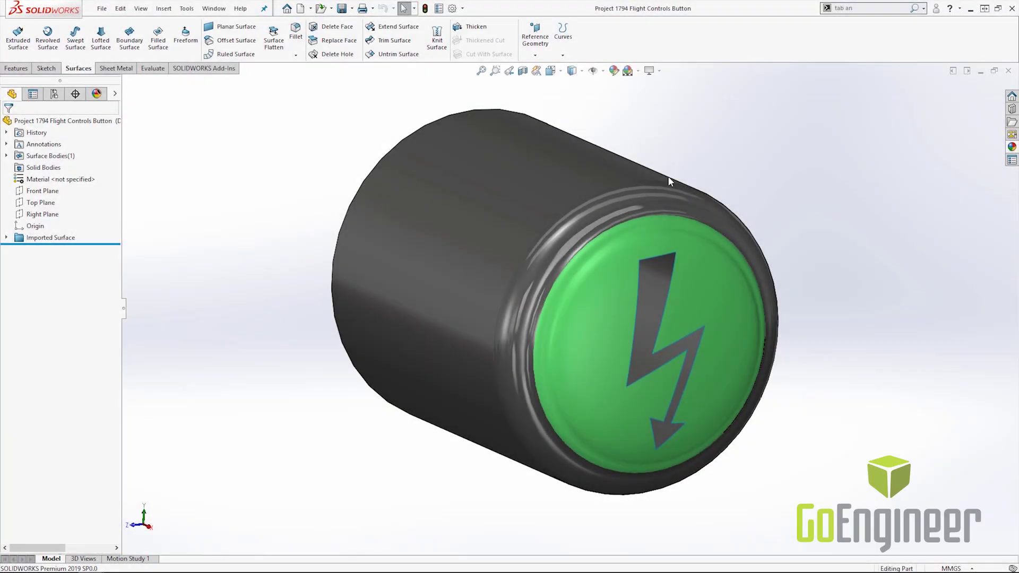
- Close the lightning-bolt cutout in the button's green cap with a Delete Hole feature
left_click(661, 256)
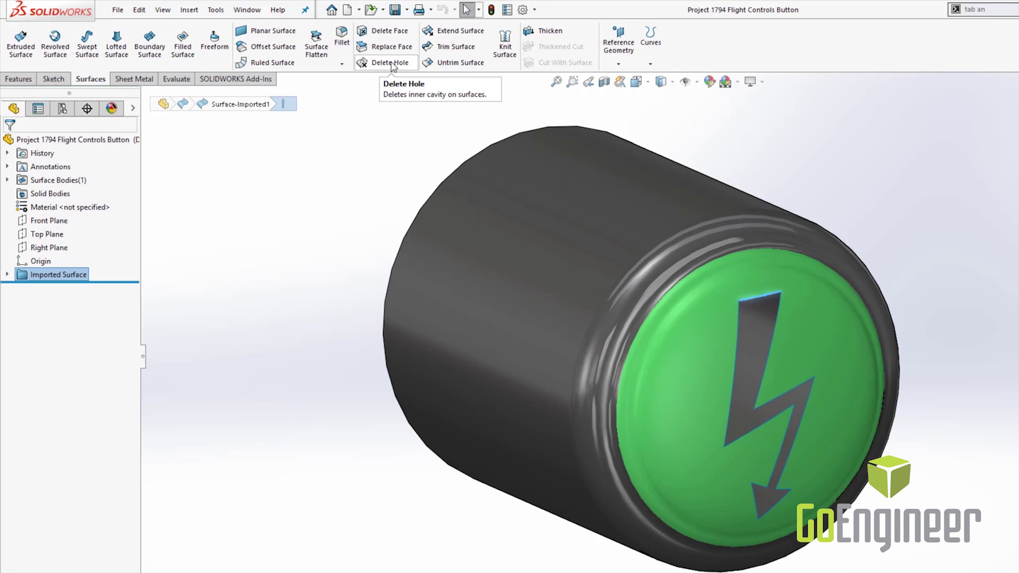
left_click(391, 64)
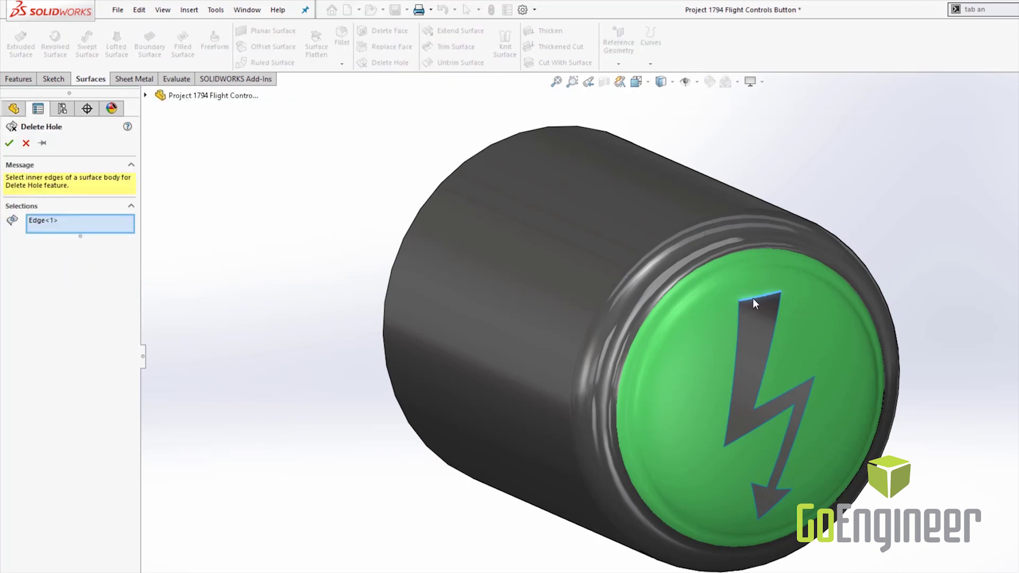
left_click(9, 144)
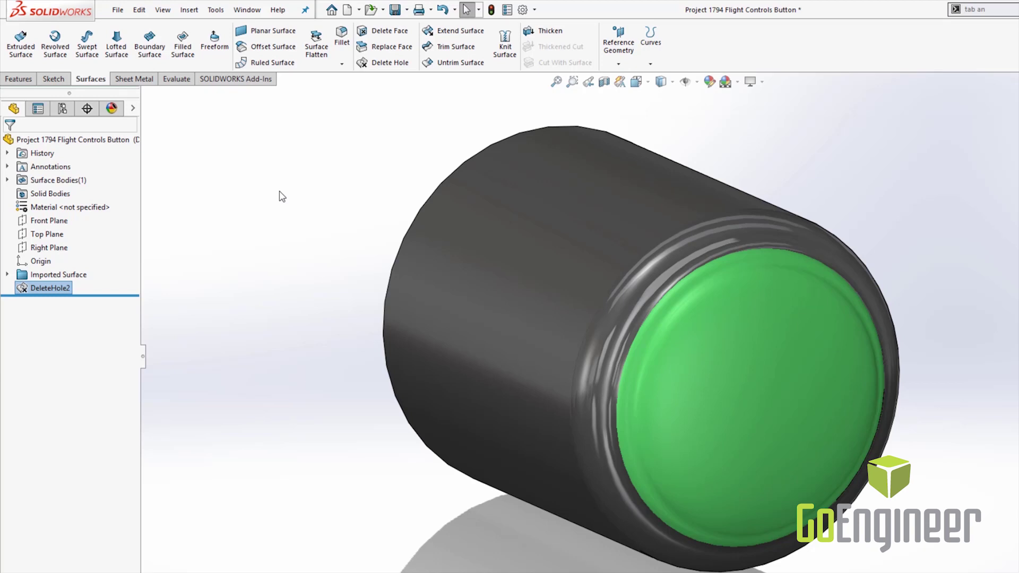
- Thicken the filled button surface to 1.00mm with Merge result checked
left_click(544, 32)
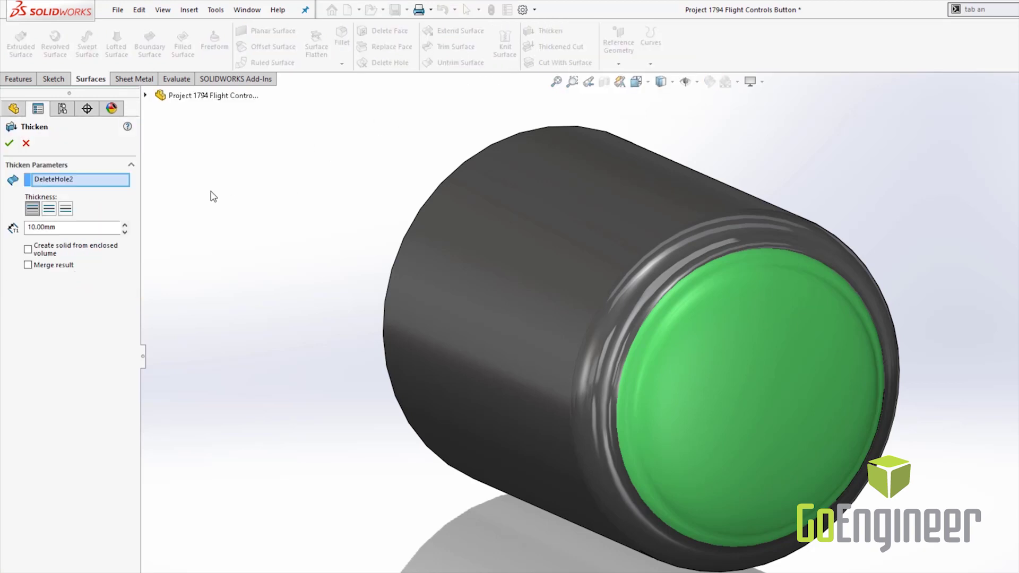
double_click(86, 227)
type("1")
left_click(28, 265)
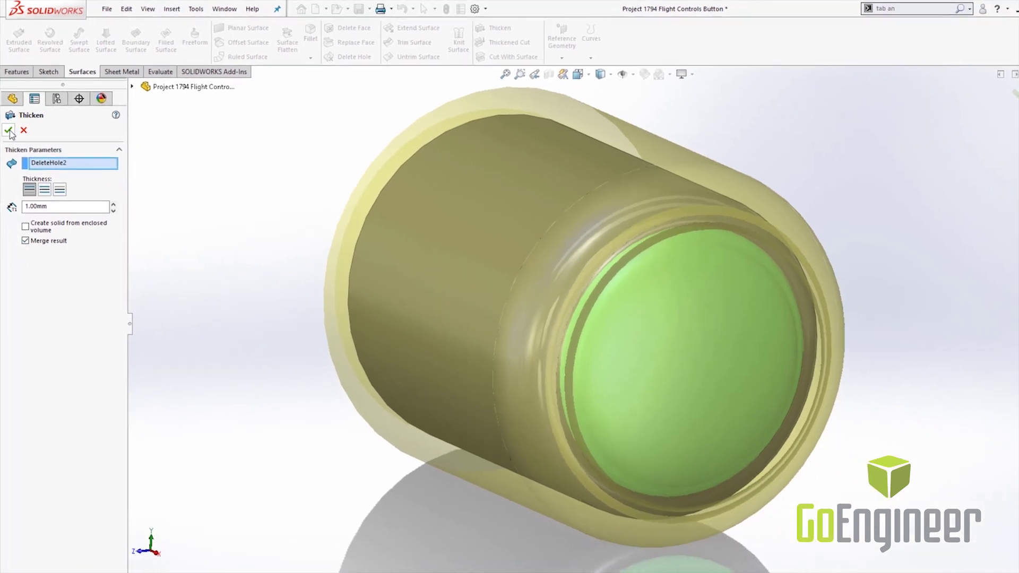
left_click(9, 125)
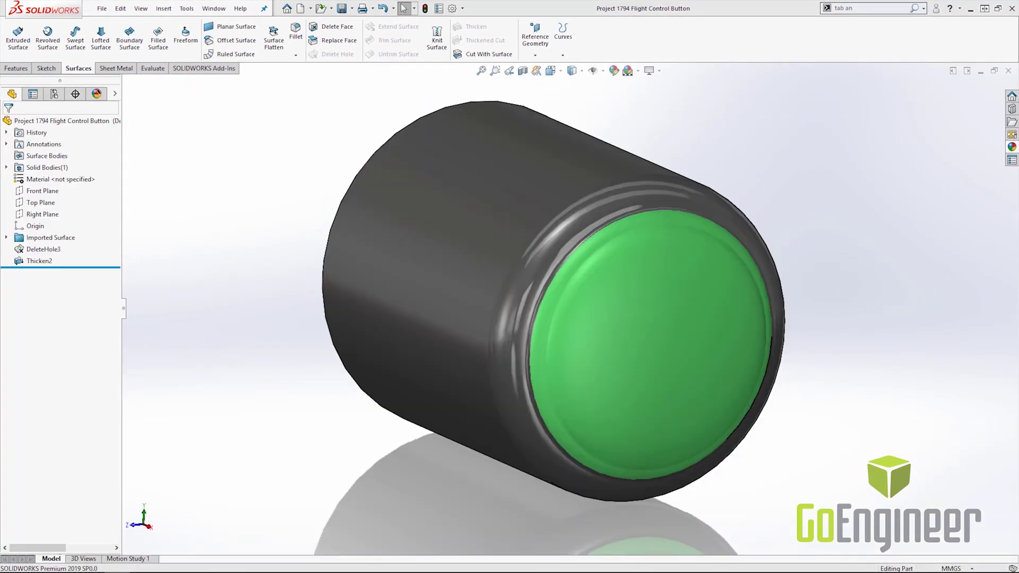